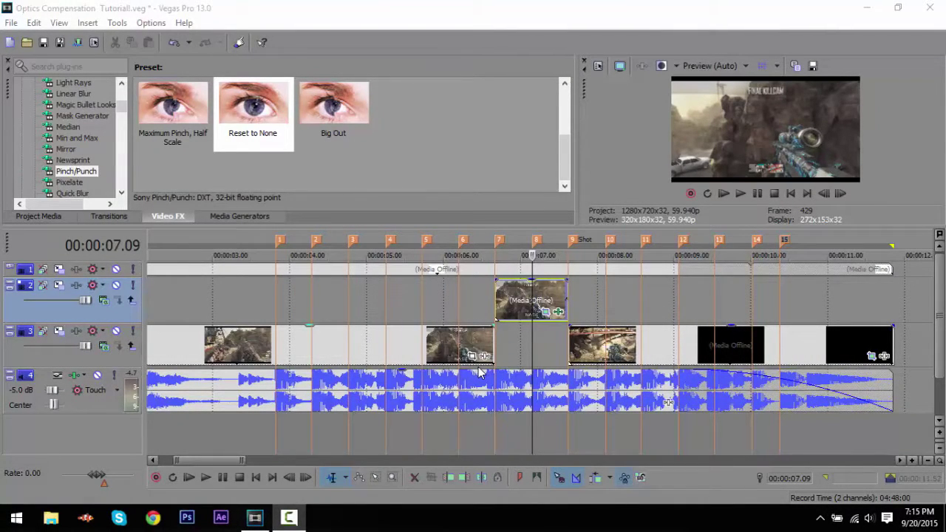
- Move the playhead to 00:00:05.33, step through markers, and add Sony Pinch/Punch (Reset to None) to the track 2 clip
{"action": "left_click", "coordinate": [409, 306]}
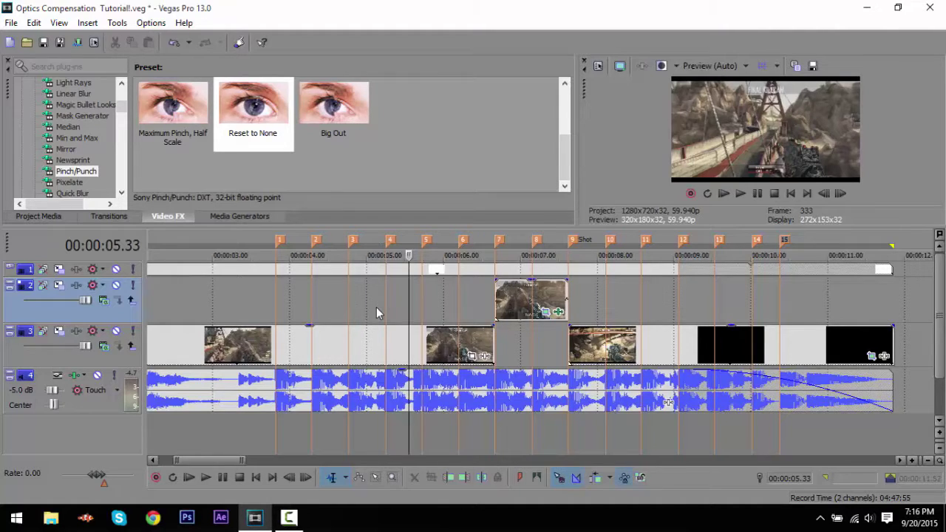
{"action": "scroll", "coordinate": [376, 307], "scroll_direction": "down", "scroll_amount": 3}
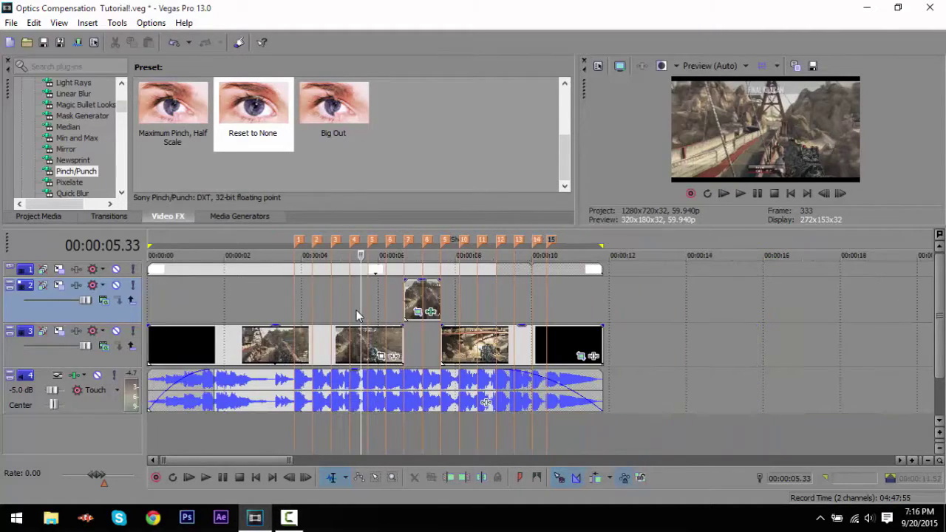
{"action": "scroll", "coordinate": [357, 310], "scroll_direction": "down", "scroll_amount": 3}
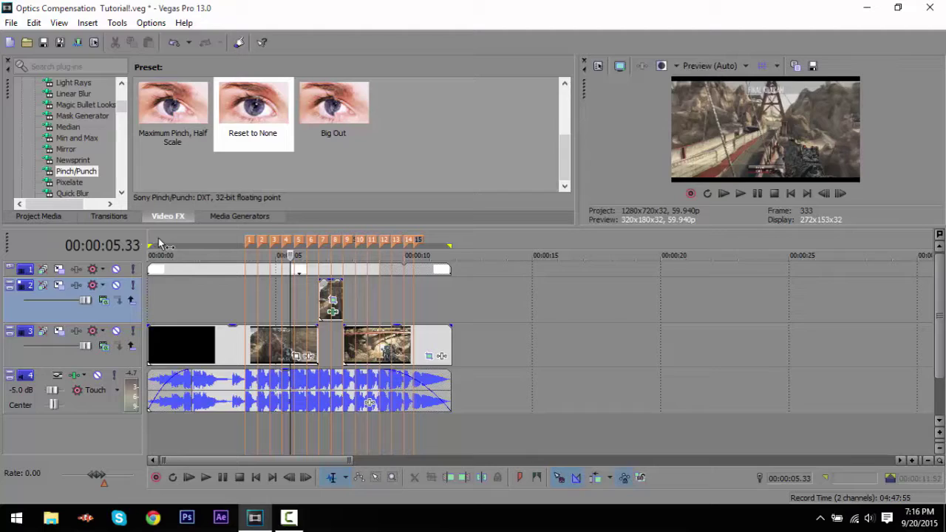
{"action": "key", "text": "ctrl+Right"}
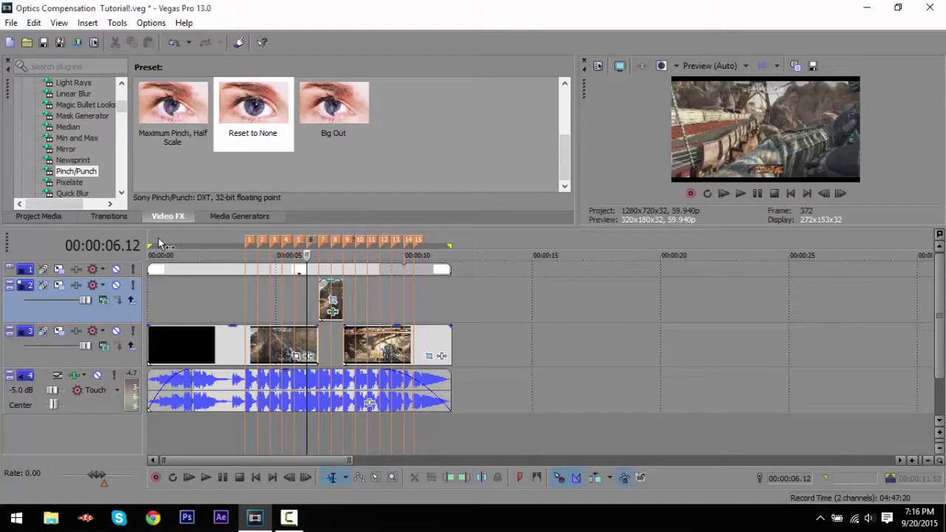
{"action": "key", "text": "ctrl+Right"}
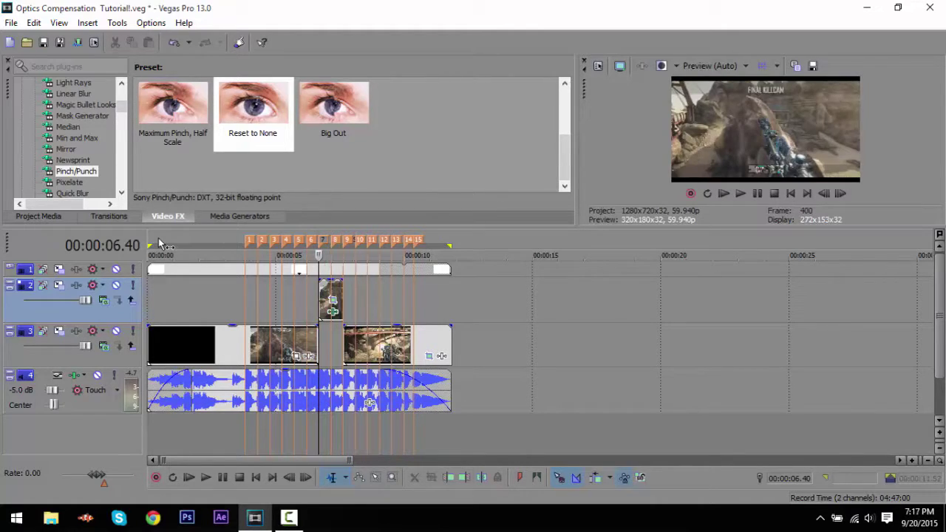
{"action": "key", "text": "ctrl+Right"}
{"action": "key", "text": "ctrl+Right"}
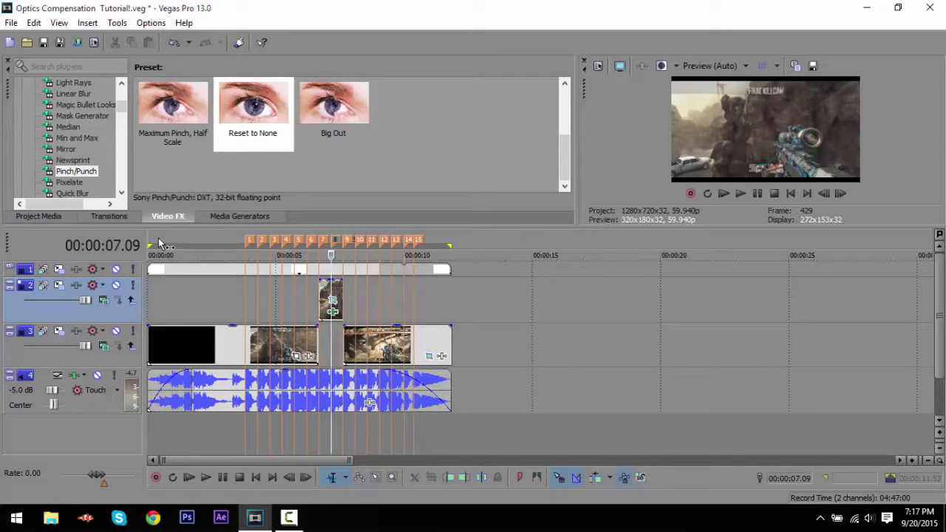
{"action": "right_click", "coordinate": [334, 310]}
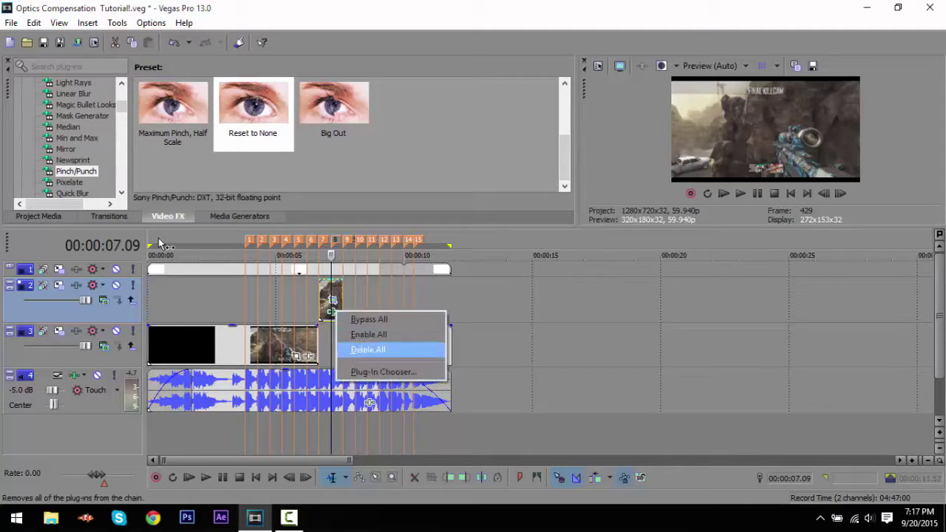
{"action": "key", "text": "Return"}
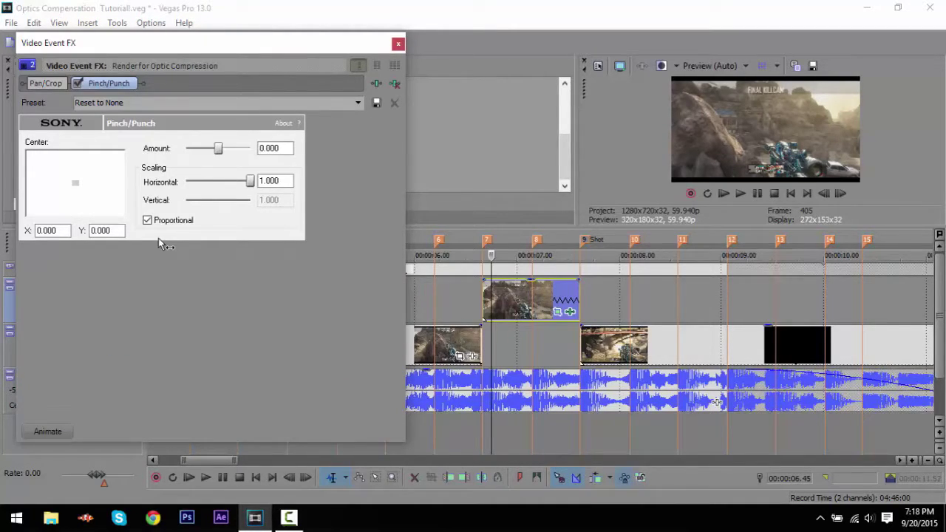
- Add a Pinch/Punch keyframe at 00:00:00.05 in the effect's animation lane
{"action": "key", "text": "Home"}
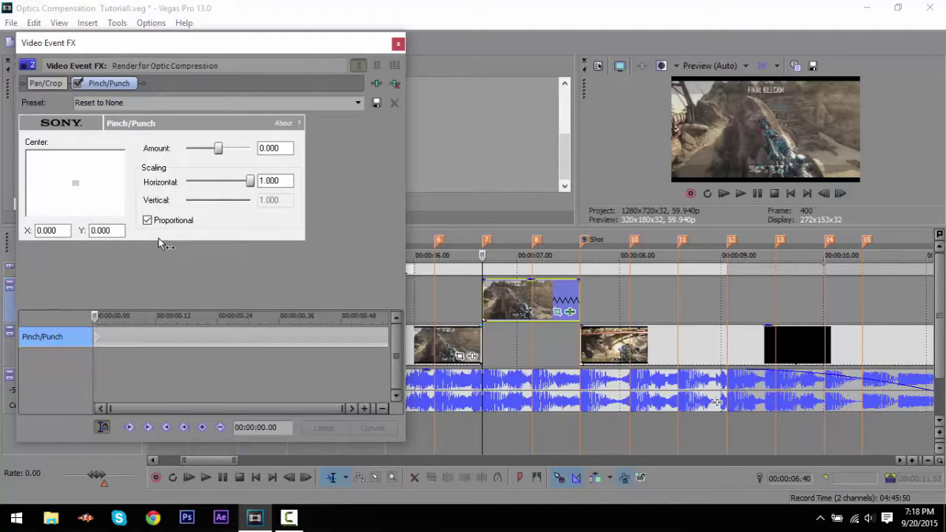
{"action": "key", "text": "alt+Right"}
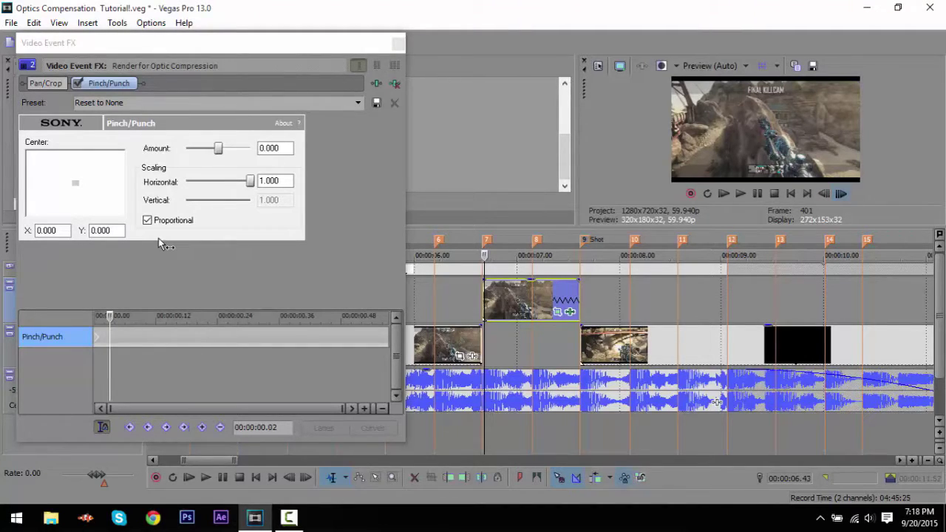
{"action": "key", "text": "alt+Right"}
{"action": "key", "text": "alt+Right"}
{"action": "key", "text": "alt+Right"}
{"action": "key", "text": "alt+Right"}
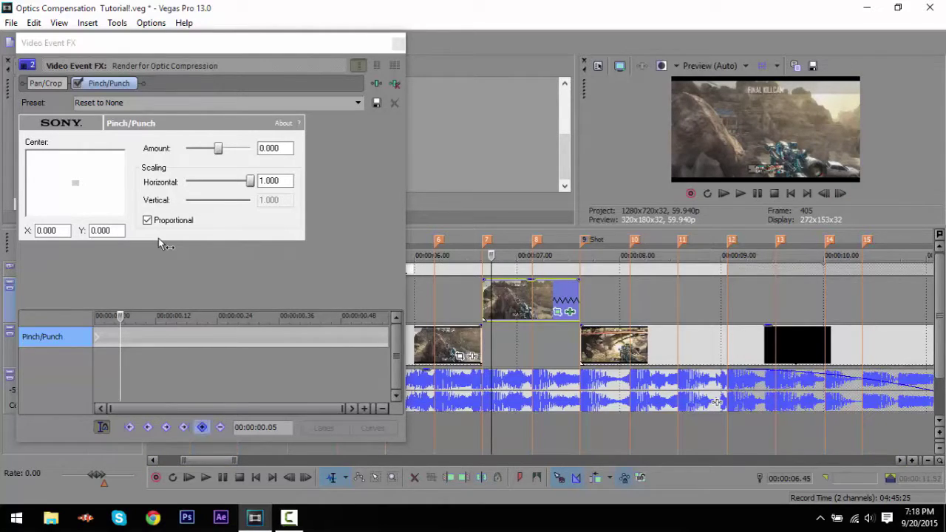
{"action": "left_click", "coordinate": [202, 427]}
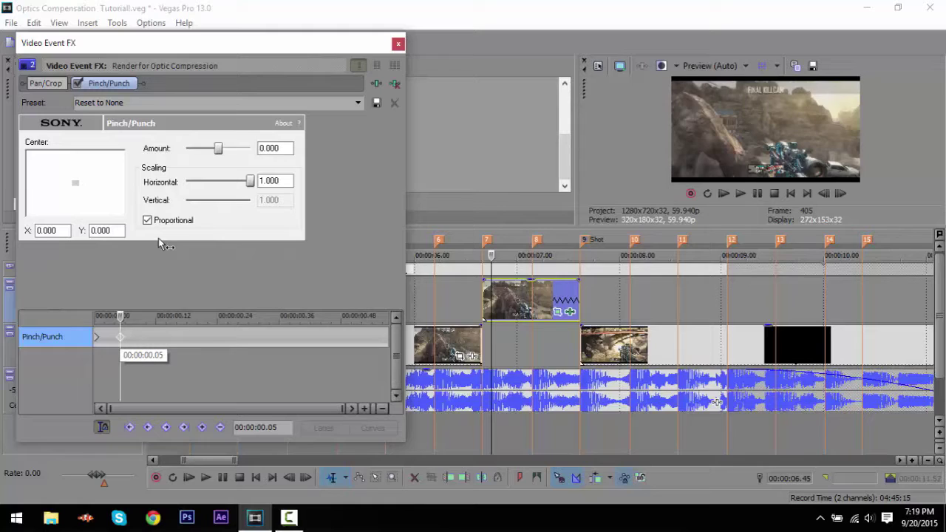
- Set the 00:00:00.05 keyframe's interpolation to Smooth fade
{"action": "right_click", "coordinate": [121, 336]}
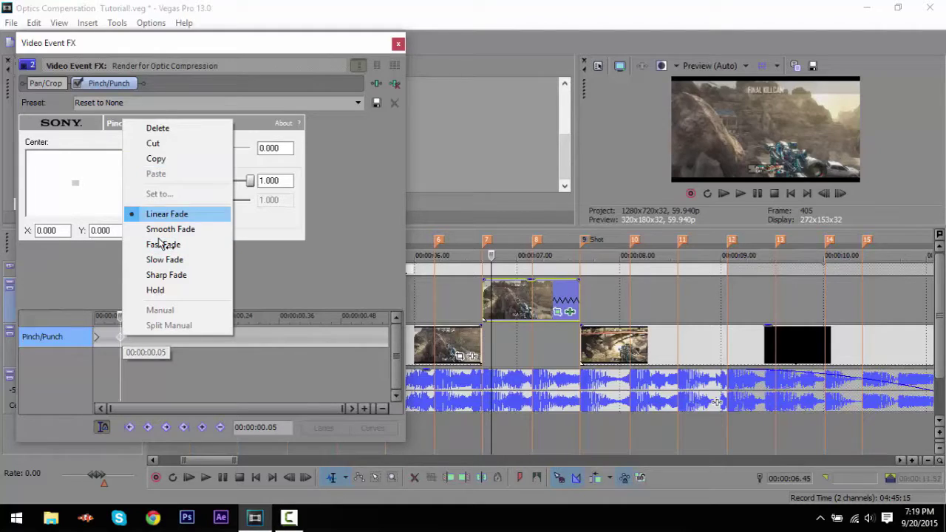
{"action": "left_click", "coordinate": [164, 259]}
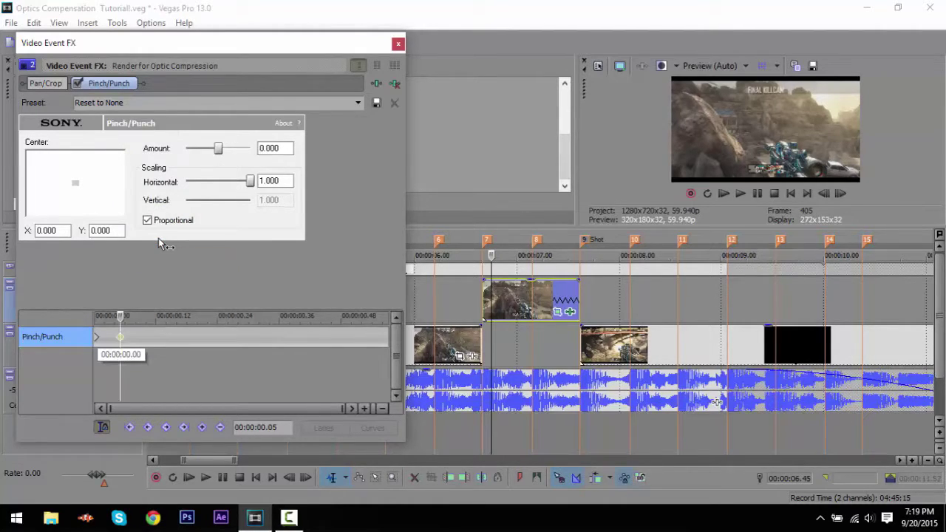
{"action": "right_click", "coordinate": [119, 337]}
{"action": "left_click", "coordinate": [158, 235]}
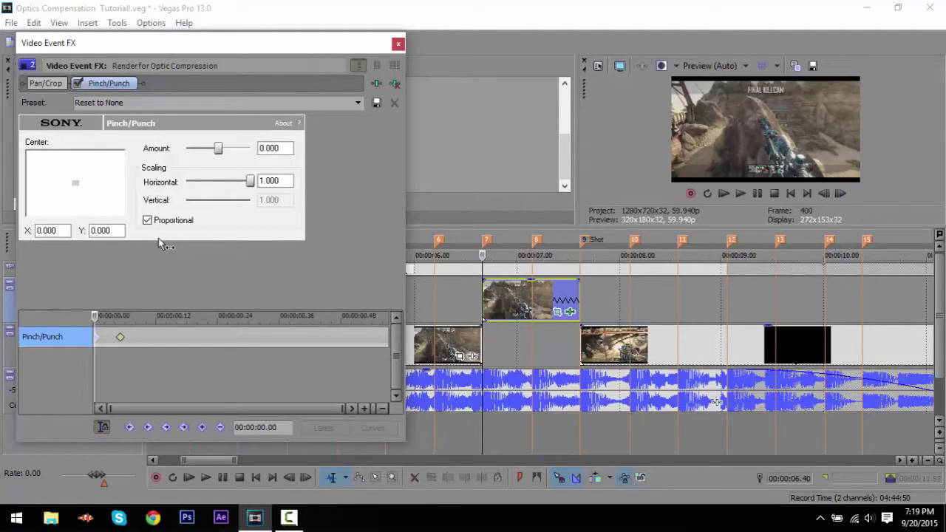
- Add a keyframe at the clip's end and give it a Smooth fade
{"action": "key", "text": "ctrl+Right"}
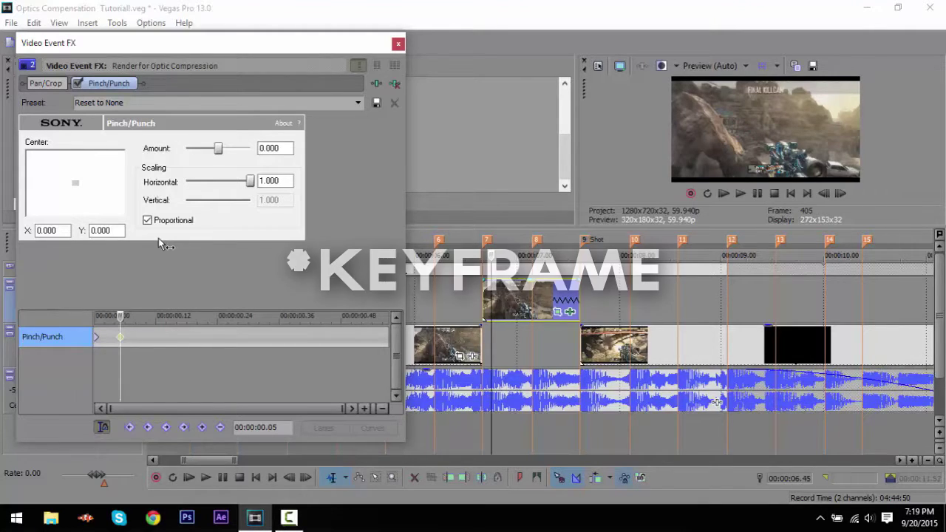
{"action": "key", "text": "ctrl+Right"}
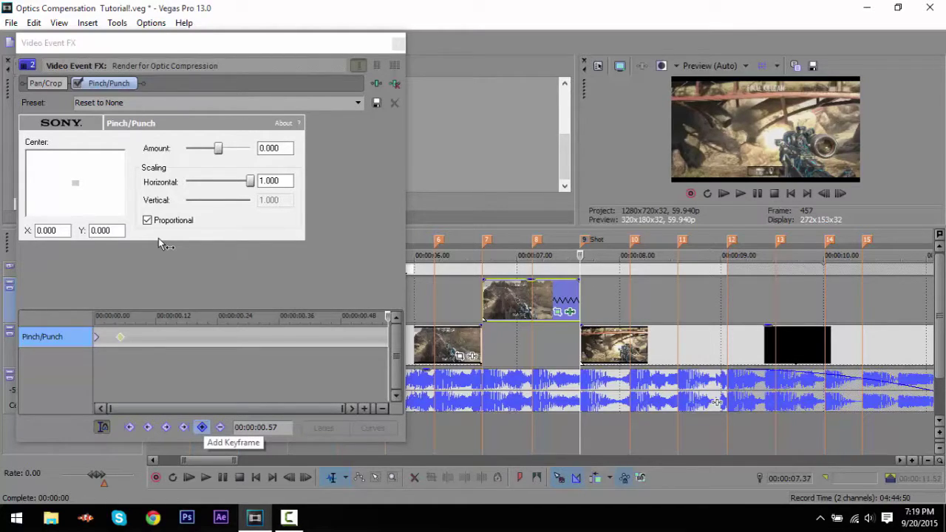
{"action": "left_click", "coordinate": [202, 427]}
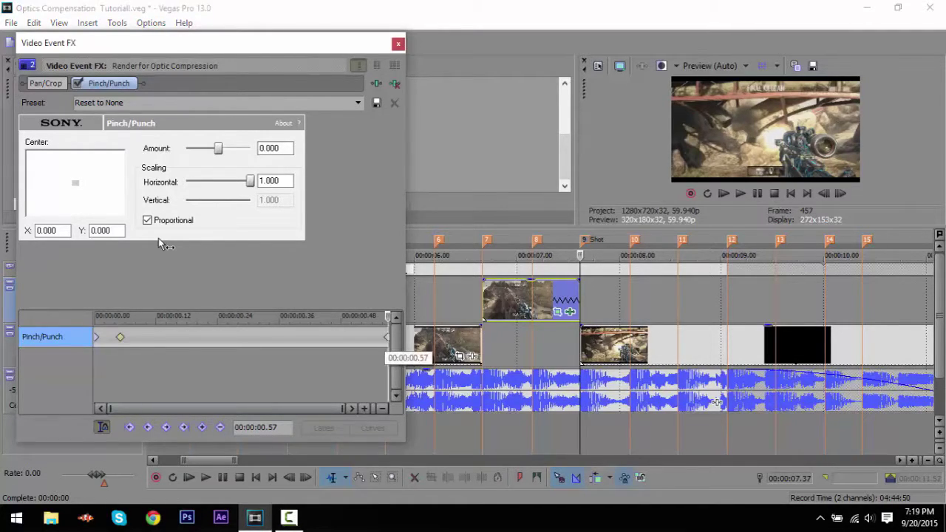
{"action": "right_click", "coordinate": [386, 337]}
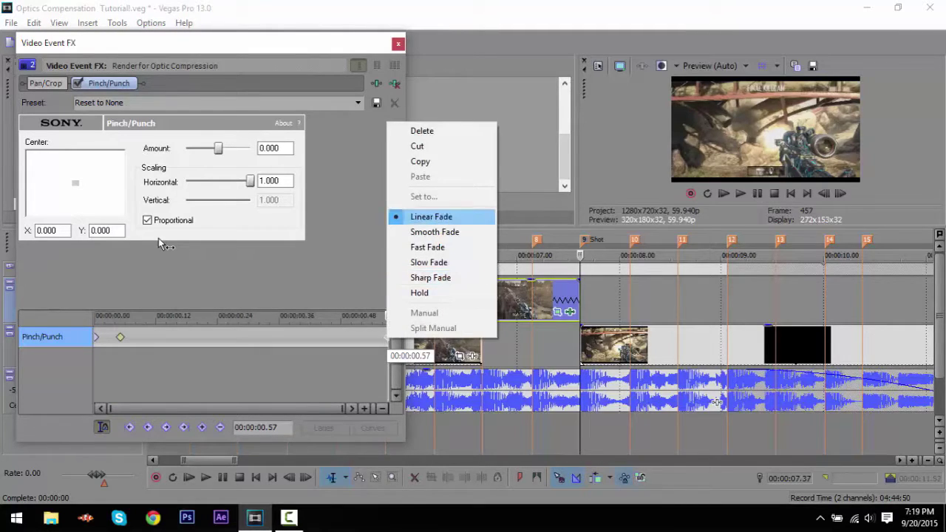
{"action": "left_click", "coordinate": [434, 232]}
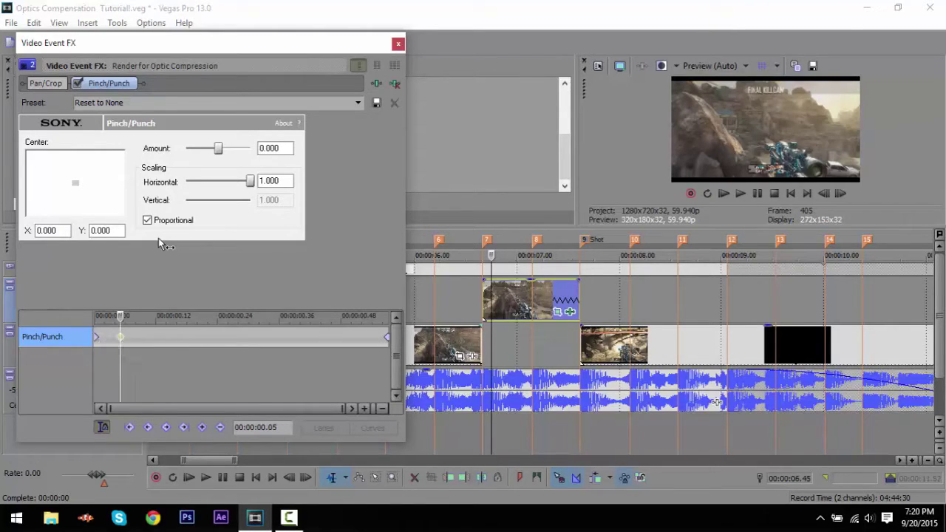
- Position the effect timeline at 00:00:00.53, a few frames before the end
{"action": "key", "text": "Home"}
{"action": "key", "text": "End"}
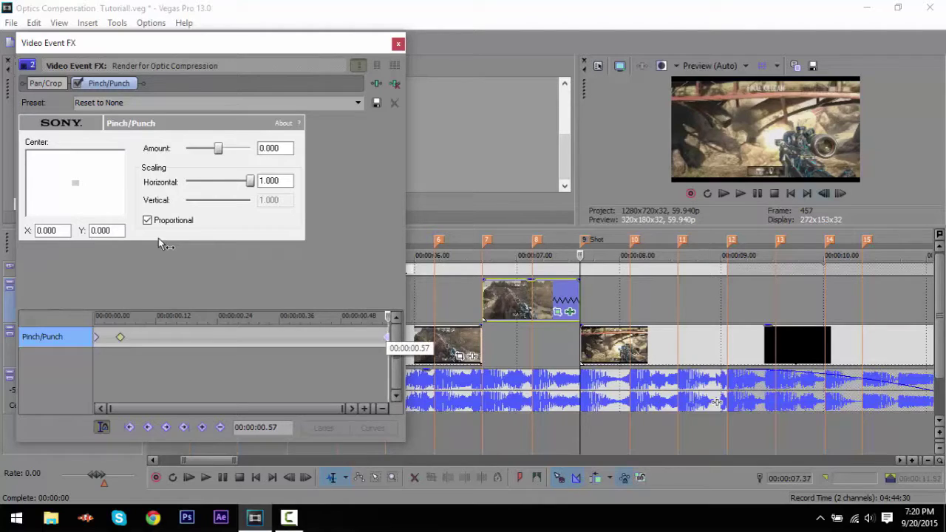
{"action": "left_click", "coordinate": [823, 193]}
{"action": "left_click", "coordinate": [823, 193]}
{"action": "left_click", "coordinate": [824, 193]}
{"action": "key", "text": "Left"}
{"action": "key", "text": "Left"}
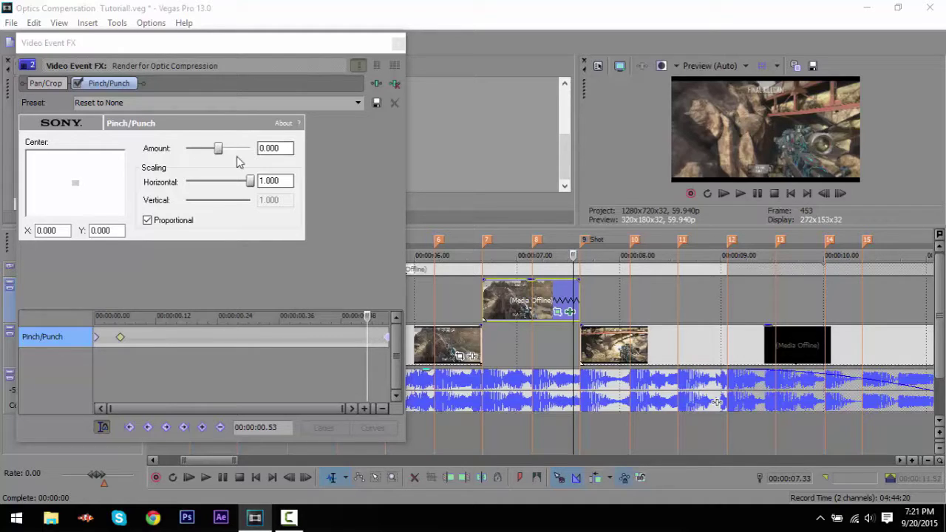
- Enter Pinch/Punch Amount -0.7, creating a keyframe at 00:00:00.53
{"action": "left_click", "coordinate": [268, 148]}
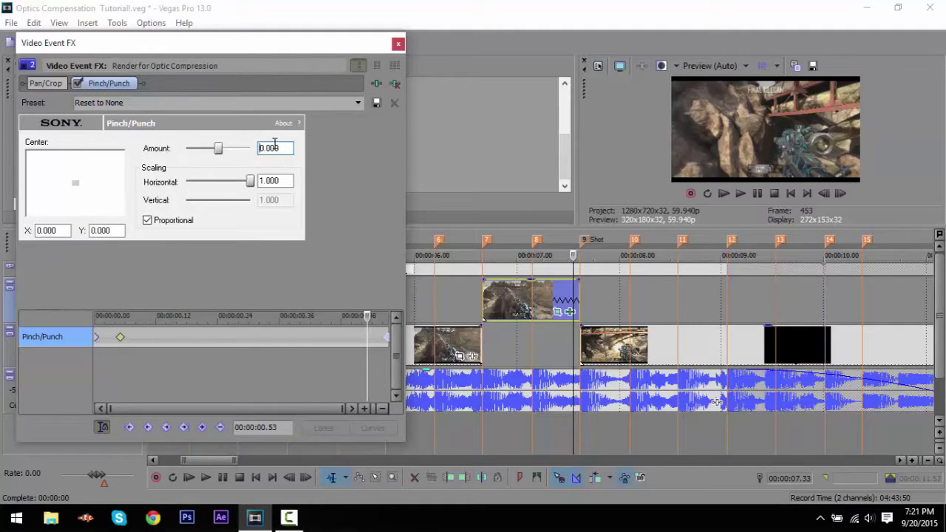
{"action": "key", "text": "BackSpace"}
{"action": "type", "text": "9"}
{"action": "key", "text": "BackSpace"}
{"action": "type", "text": "7"}
{"action": "type", "text": "-"}
{"action": "key", "text": "Return"}
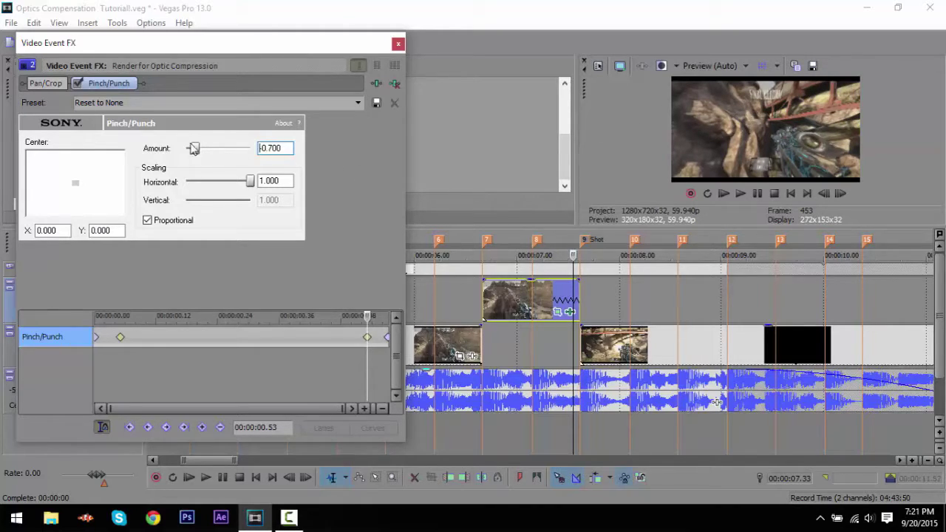
- Fine-tune the Amount slider to about -0.717
{"action": "left_click_drag", "start_coordinate": [196, 150], "coordinate": [181, 156]}
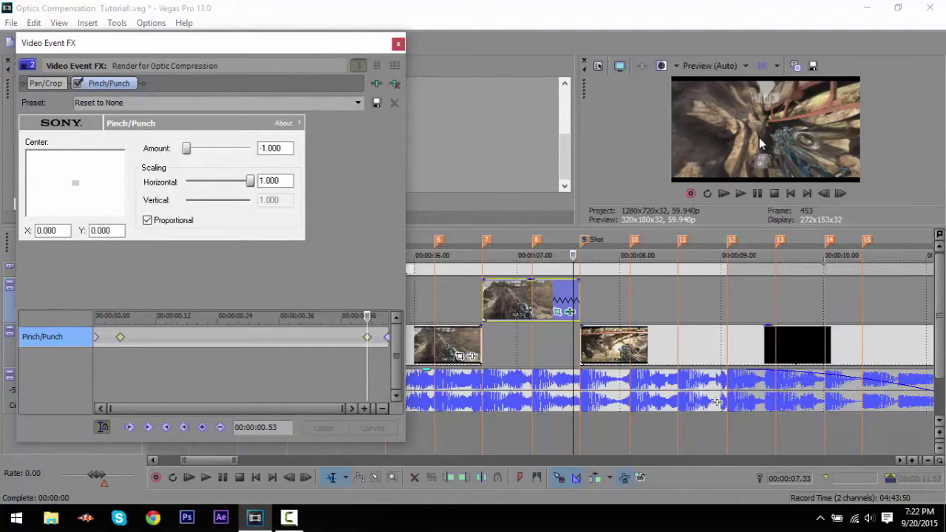
{"action": "mouse_move", "coordinate": [188, 152]}
{"action": "left_mouse_down"}
{"action": "mouse_move", "coordinate": [213, 156]}
{"action": "mouse_move", "coordinate": [206, 153]}
{"action": "left_mouse_up"}
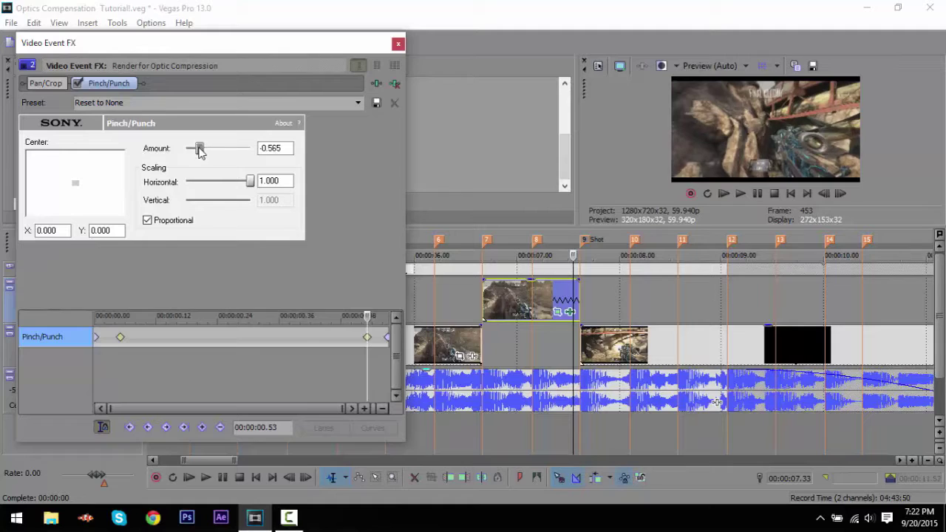
{"action": "left_click_drag", "start_coordinate": [204, 155], "coordinate": [182, 150]}
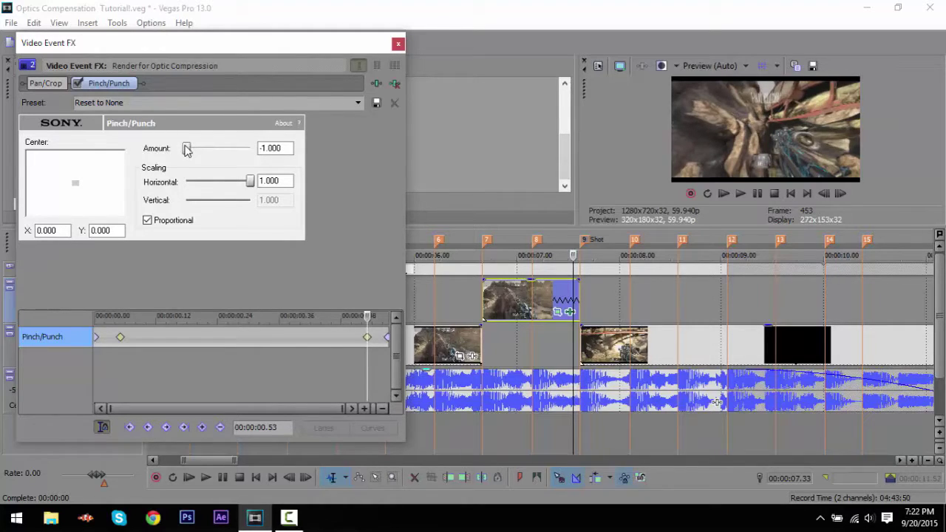
{"action": "left_click", "coordinate": [277, 147]}
{"action": "left_click_drag", "start_coordinate": [186, 149], "coordinate": [198, 155]}
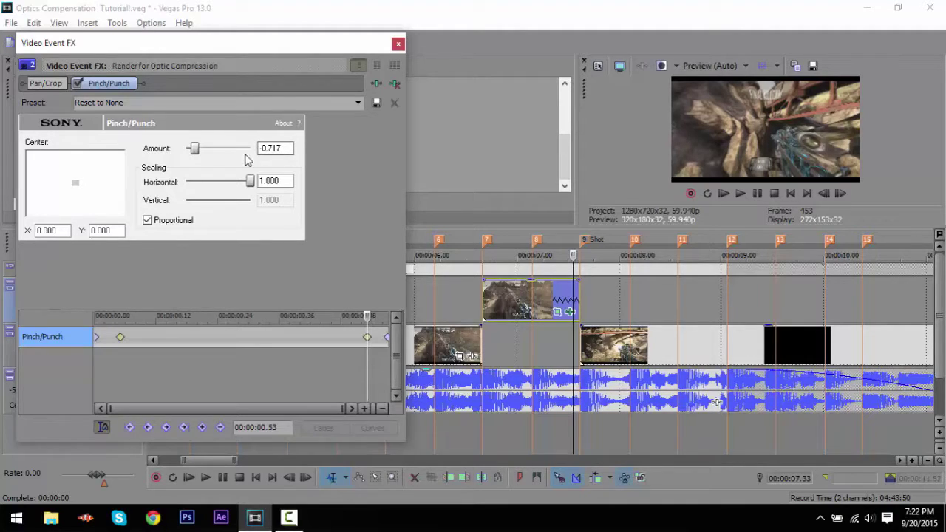
- Give the 00:00:00.53 keyframe a Fast fade curve
{"action": "mouse_move", "coordinate": [367, 337]}
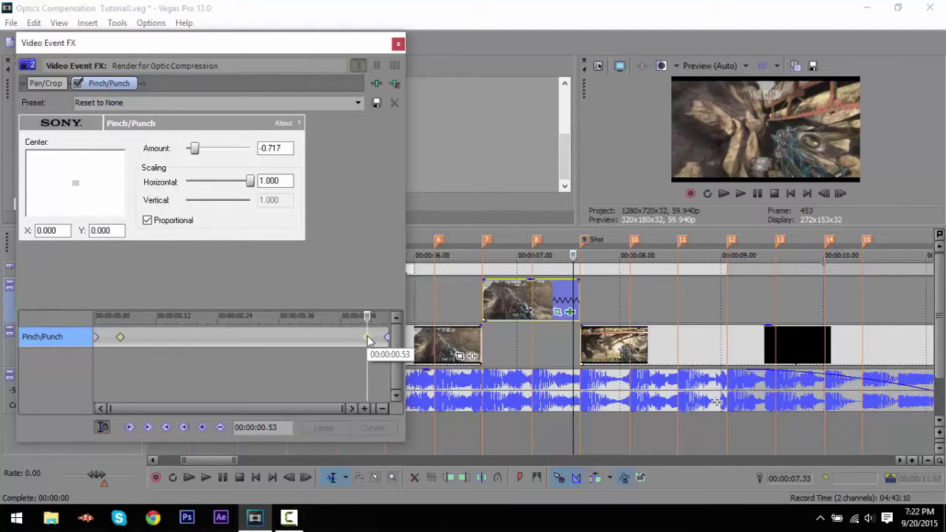
{"action": "right_click", "coordinate": [368, 338]}
{"action": "left_click", "coordinate": [396, 249]}
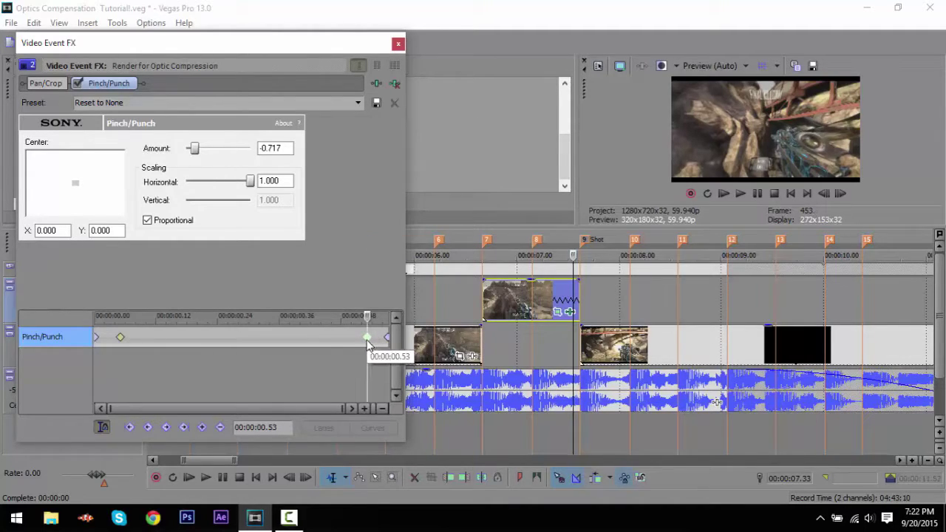
{"action": "right_click", "coordinate": [367, 337]}
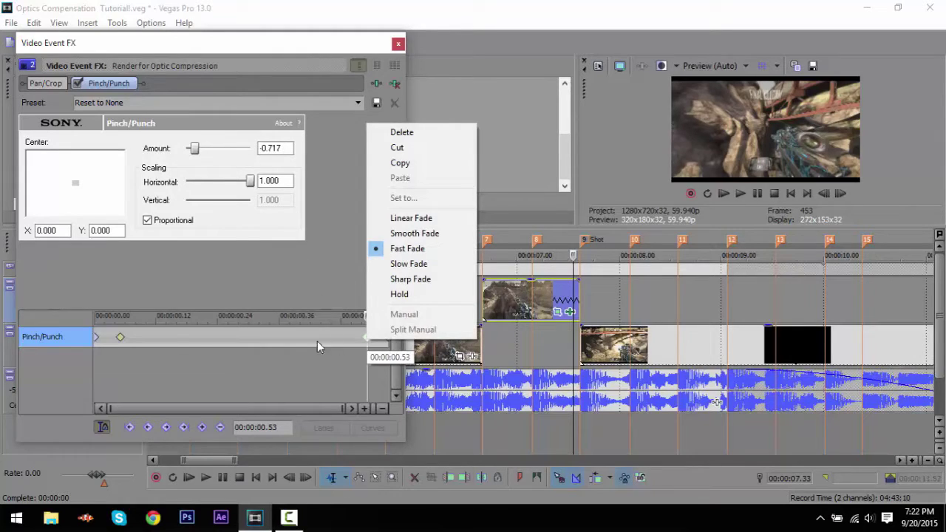
- Check the fade types of the start and end Pinch/Punch keyframes
{"action": "left_click", "coordinate": [122, 338]}
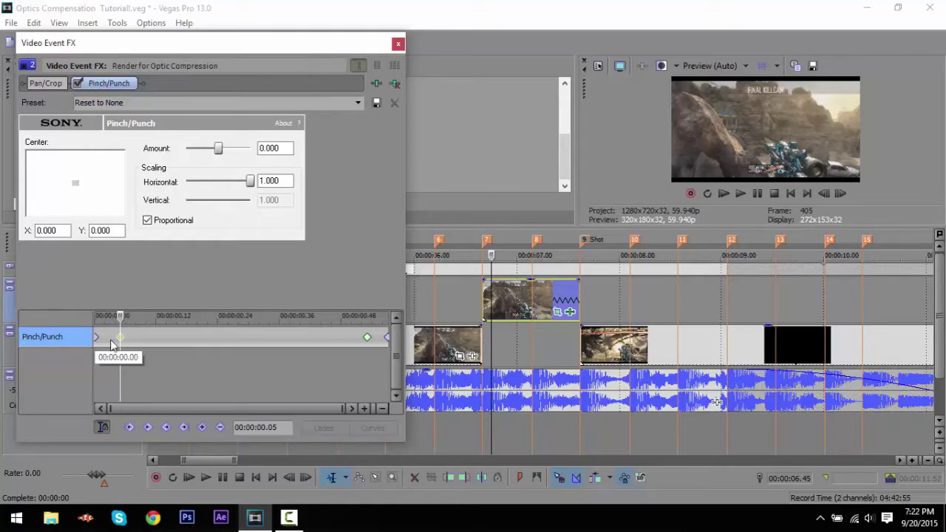
{"action": "right_click", "coordinate": [120, 338]}
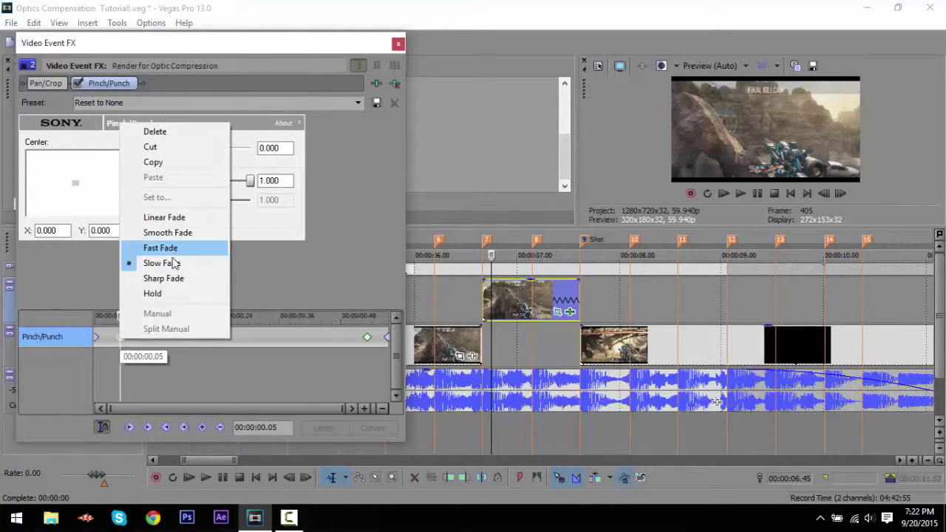
{"action": "left_click", "coordinate": [368, 339]}
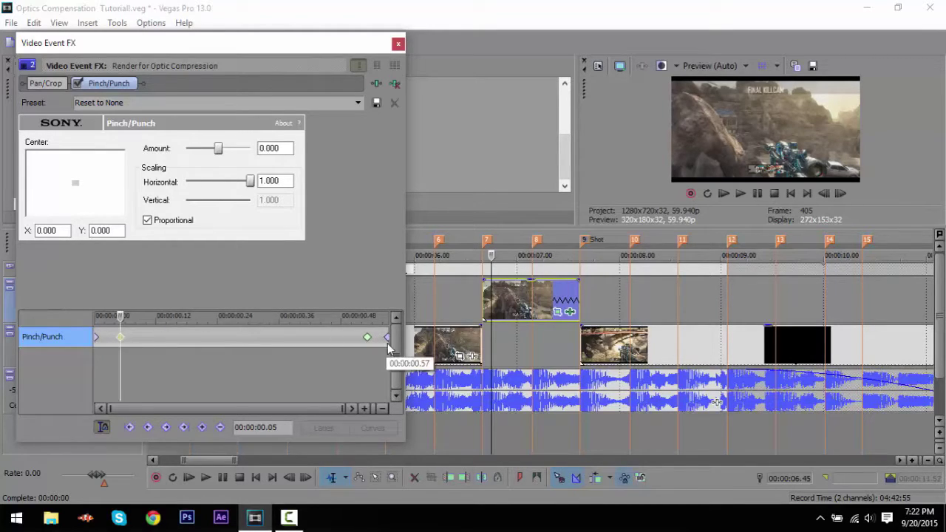
{"action": "right_click", "coordinate": [121, 337]}
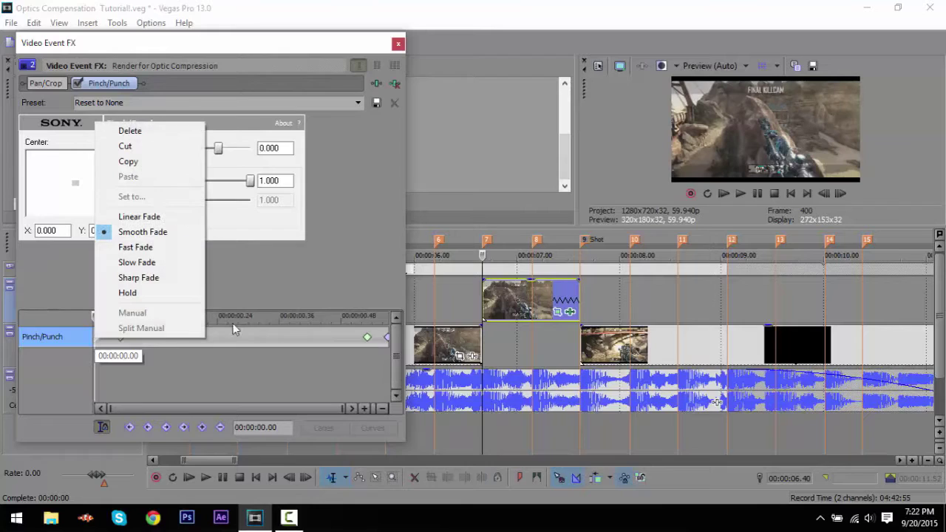
{"action": "left_click", "coordinate": [388, 335]}
{"action": "right_click", "coordinate": [388, 335]}
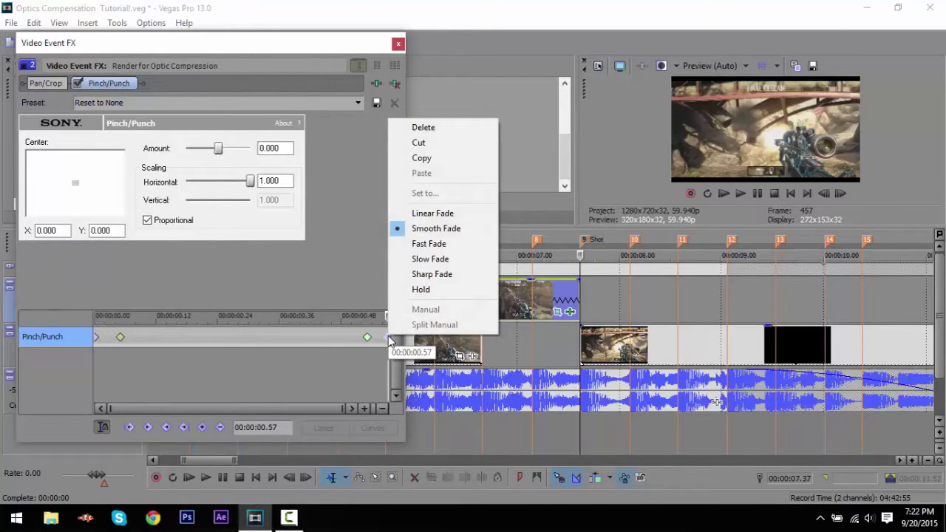
{"action": "key", "text": "Escape"}
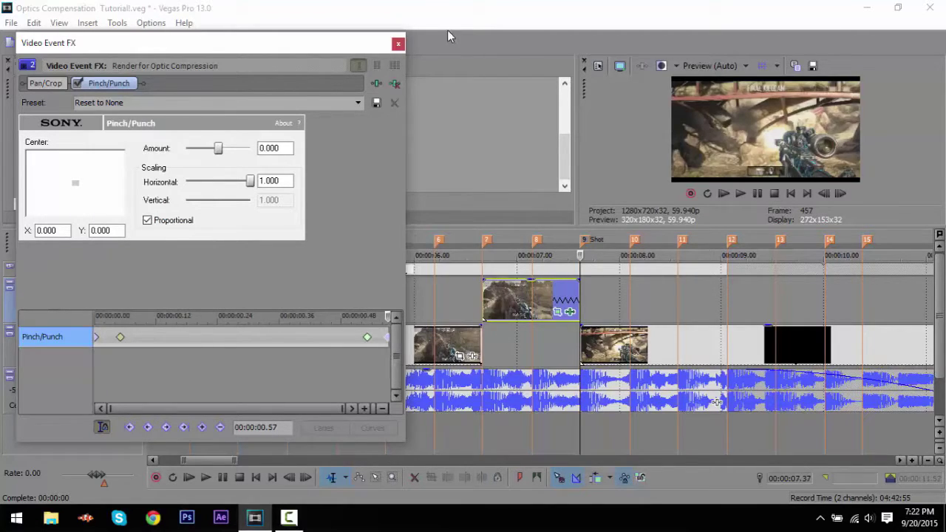
- Close the Pinch/Punch settings and show the Magic Bullet Looks presets in the Video FX browser
{"action": "left_click", "coordinate": [398, 44]}
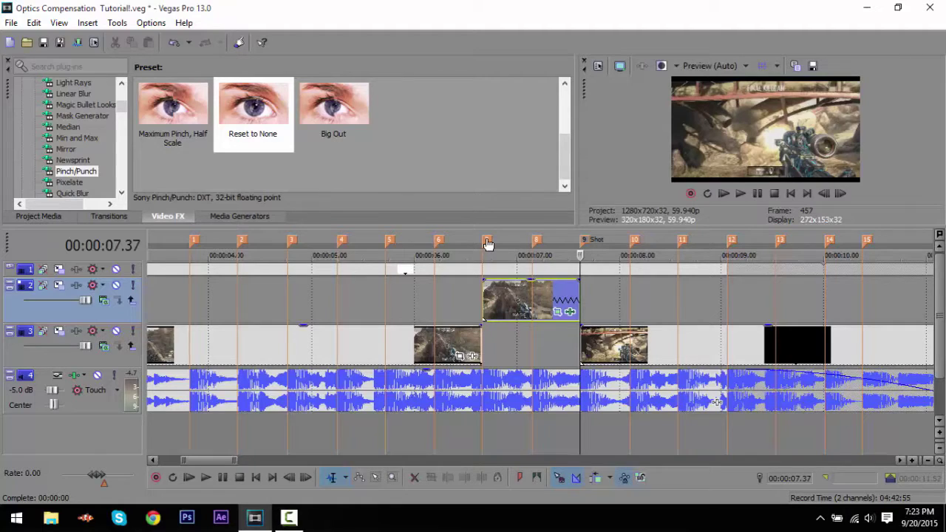
{"action": "left_click", "coordinate": [558, 311]}
{"action": "left_click", "coordinate": [403, 43]}
{"action": "mouse_move", "coordinate": [122, 108]}
{"action": "left_mouse_down"}
{"action": "mouse_move", "coordinate": [129, 117]}
{"action": "mouse_move", "coordinate": [106, 113]}
{"action": "mouse_move", "coordinate": [117, 118]}
{"action": "mouse_move", "coordinate": [121, 100]}
{"action": "mouse_move", "coordinate": [125, 116]}
{"action": "mouse_move", "coordinate": [112, 113]}
{"action": "mouse_move", "coordinate": [118, 122]}
{"action": "mouse_move", "coordinate": [117, 111]}
{"action": "left_mouse_up"}
{"action": "left_click", "coordinate": [95, 105]}
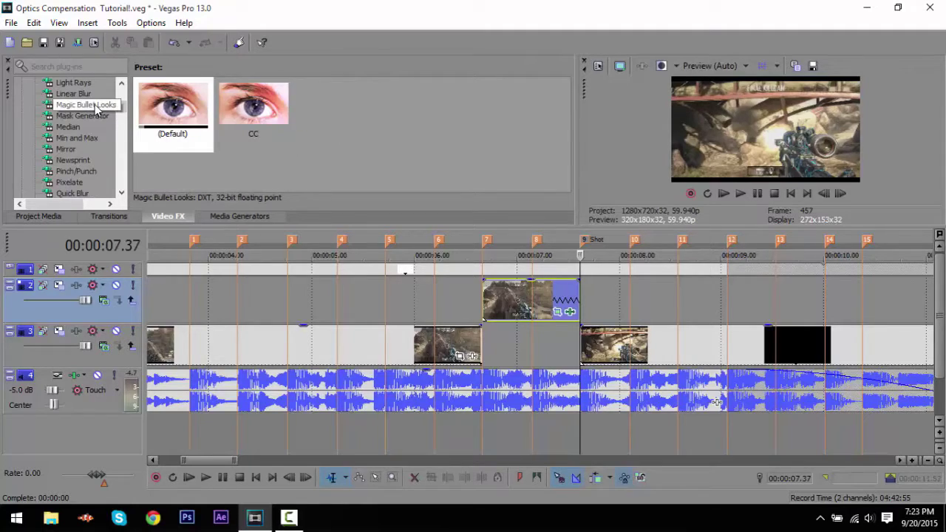